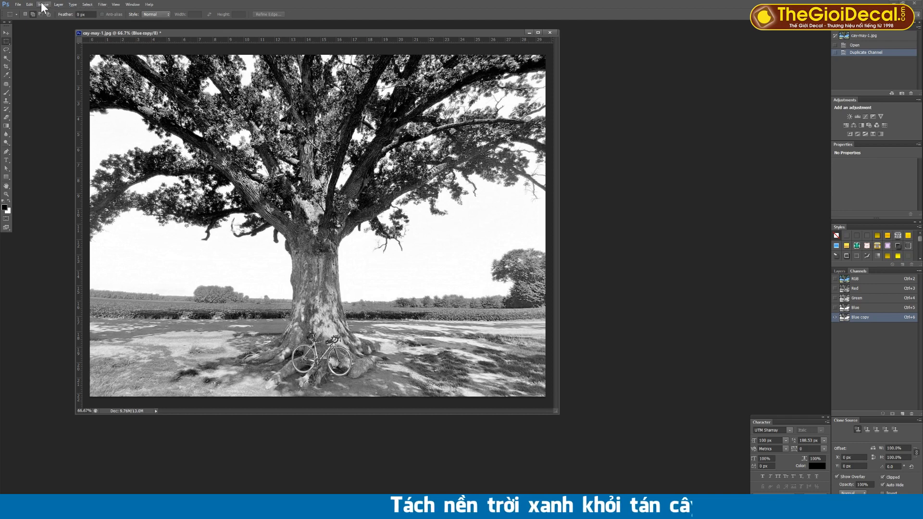
- Apply Levels to the Blue copy channel, raising the black input level to about 207 to darken the tree and ground against the sky
{"action": "left_click", "coordinate": [43, 5]}
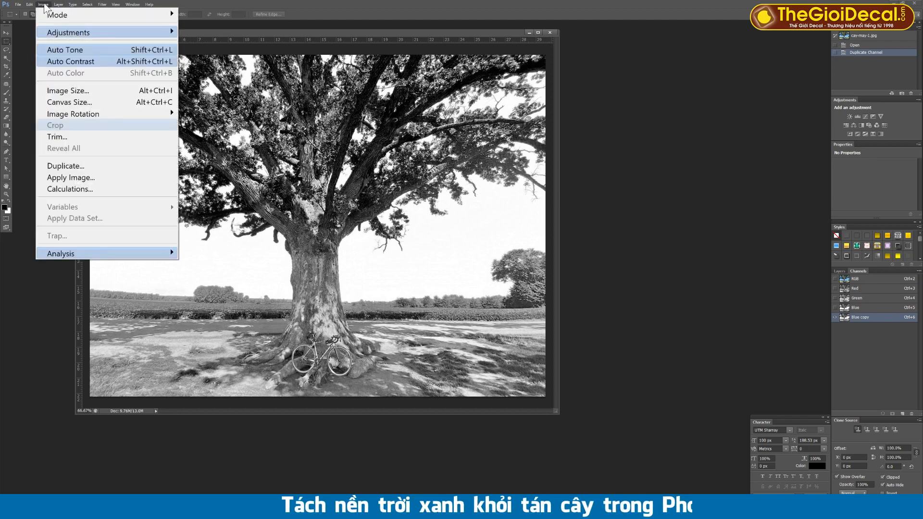
{"action": "mouse_move", "coordinate": [54, 33]}
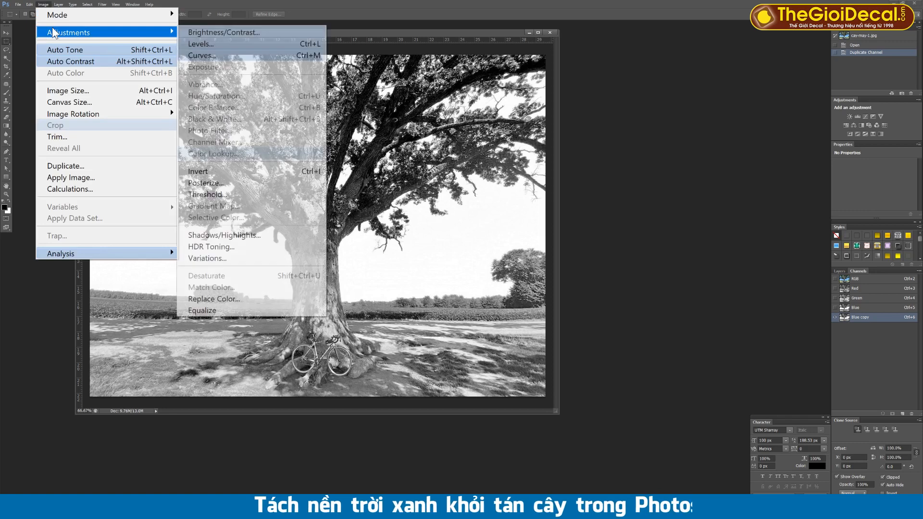
{"action": "left_click", "coordinate": [204, 45]}
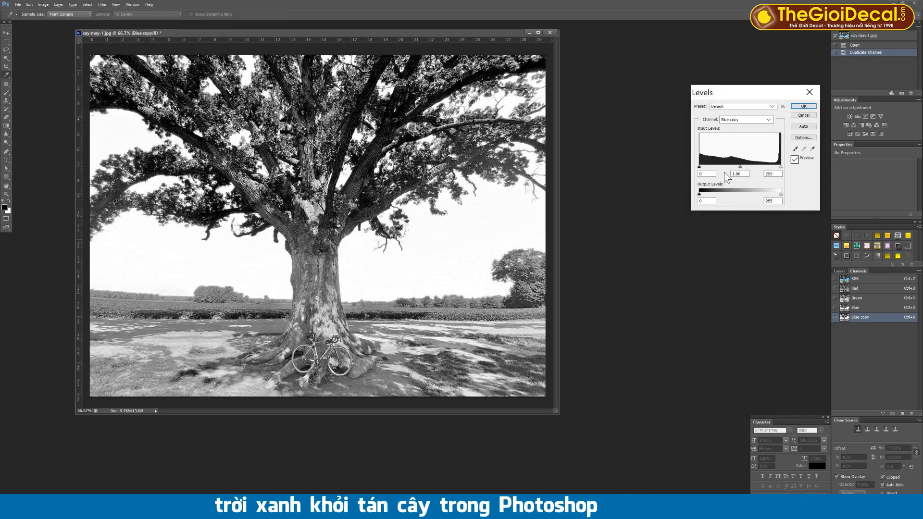
{"action": "left_click_drag", "start_coordinate": [700, 167], "coordinate": [771, 169]}
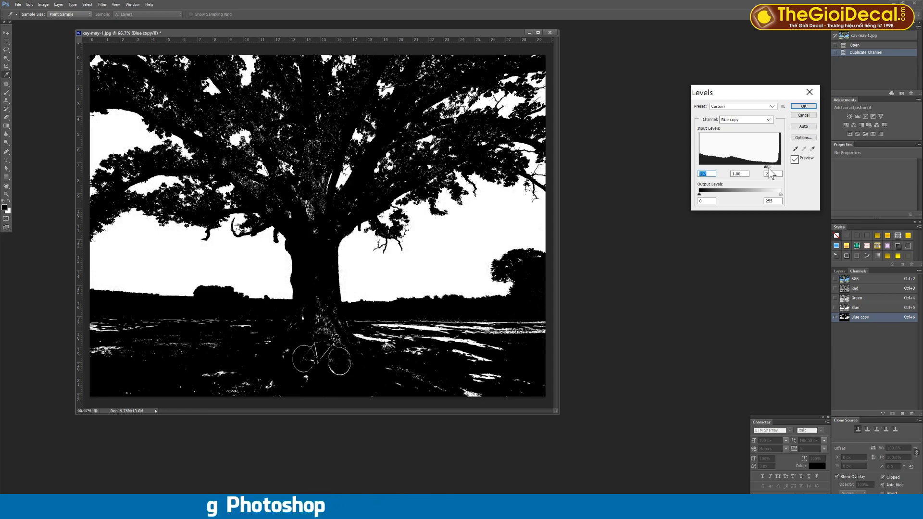
{"action": "left_click_drag", "start_coordinate": [769, 169], "coordinate": [767, 169]}
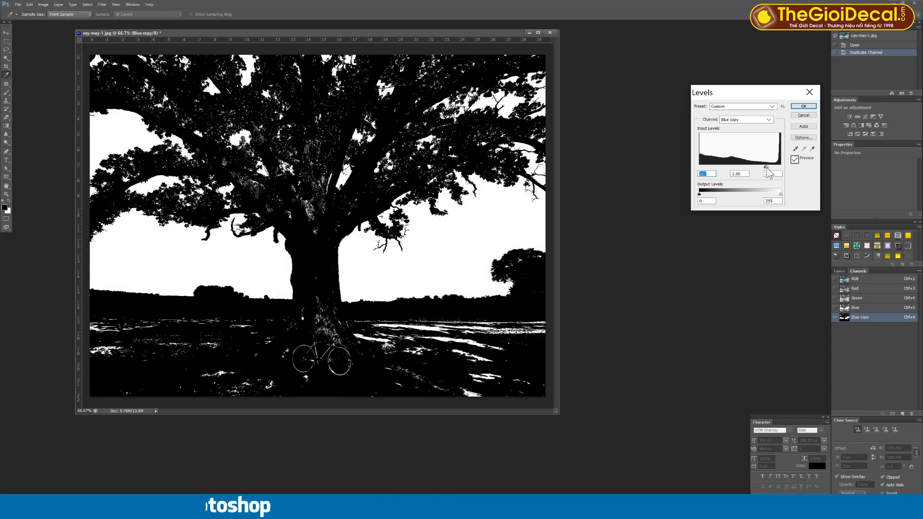
{"action": "left_click", "coordinate": [804, 106]}
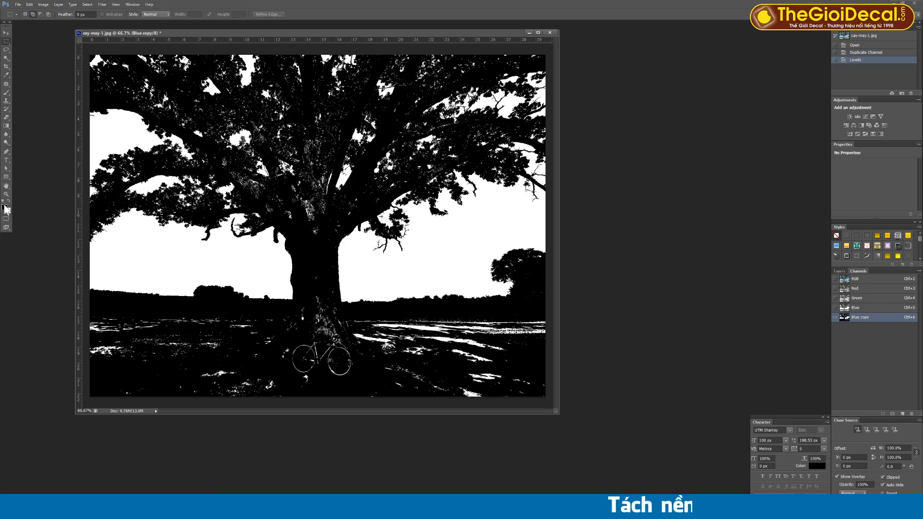
- Paint the remaining light patches on the ground and bicycle solid black in Blue copy, using an enlarged soft round brush
{"action": "left_click", "coordinate": [7, 89]}
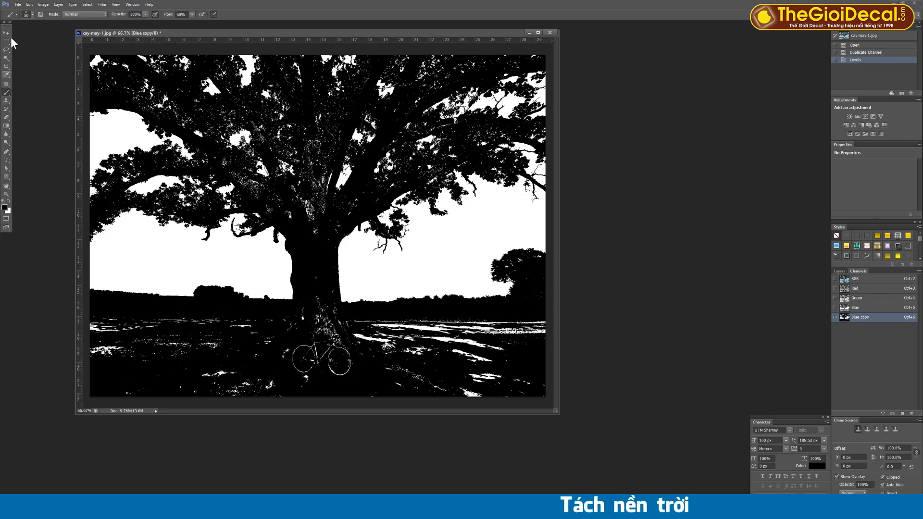
{"action": "left_click", "coordinate": [33, 10]}
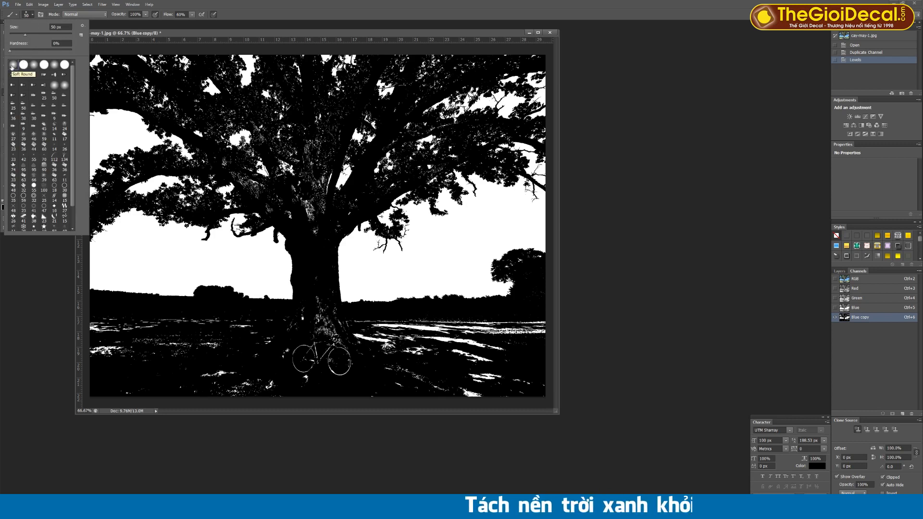
{"action": "left_click", "coordinate": [27, 34]}
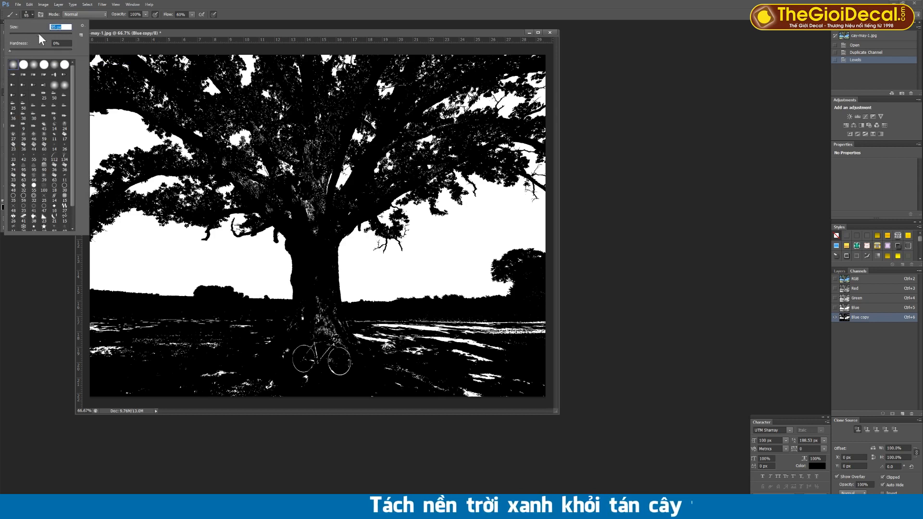
{"action": "left_click", "coordinate": [186, 365]}
{"action": "mouse_move", "coordinate": [183, 390]}
{"action": "left_mouse_down"}
{"action": "mouse_move", "coordinate": [236, 393]}
{"action": "mouse_move", "coordinate": [131, 390]}
{"action": "mouse_move", "coordinate": [140, 399]}
{"action": "mouse_move", "coordinate": [373, 373]}
{"action": "mouse_move", "coordinate": [476, 381]}
{"action": "mouse_move", "coordinate": [478, 399]}
{"action": "mouse_move", "coordinate": [560, 395]}
{"action": "mouse_move", "coordinate": [415, 400]}
{"action": "mouse_move", "coordinate": [556, 387]}
{"action": "mouse_move", "coordinate": [300, 382]}
{"action": "mouse_move", "coordinate": [401, 362]}
{"action": "mouse_move", "coordinate": [498, 383]}
{"action": "mouse_move", "coordinate": [389, 361]}
{"action": "mouse_move", "coordinate": [521, 351]}
{"action": "mouse_move", "coordinate": [519, 336]}
{"action": "mouse_move", "coordinate": [480, 334]}
{"action": "mouse_move", "coordinate": [551, 330]}
{"action": "mouse_move", "coordinate": [538, 326]}
{"action": "mouse_move", "coordinate": [526, 334]}
{"action": "mouse_move", "coordinate": [546, 332]}
{"action": "mouse_move", "coordinate": [560, 344]}
{"action": "mouse_move", "coordinate": [478, 339]}
{"action": "mouse_move", "coordinate": [487, 321]}
{"action": "mouse_move", "coordinate": [316, 336]}
{"action": "mouse_move", "coordinate": [410, 329]}
{"action": "mouse_move", "coordinate": [304, 323]}
{"action": "mouse_move", "coordinate": [314, 301]}
{"action": "mouse_move", "coordinate": [331, 321]}
{"action": "mouse_move", "coordinate": [316, 276]}
{"action": "mouse_move", "coordinate": [359, 341]}
{"action": "mouse_move", "coordinate": [399, 343]}
{"action": "mouse_move", "coordinate": [369, 348]}
{"action": "mouse_move", "coordinate": [446, 322]}
{"action": "mouse_move", "coordinate": [366, 355]}
{"action": "mouse_move", "coordinate": [233, 359]}
{"action": "mouse_move", "coordinate": [313, 383]}
{"action": "mouse_move", "coordinate": [235, 372]}
{"action": "mouse_move", "coordinate": [292, 349]}
{"action": "mouse_move", "coordinate": [194, 346]}
{"action": "mouse_move", "coordinate": [292, 329]}
{"action": "mouse_move", "coordinate": [240, 323]}
{"action": "mouse_move", "coordinate": [291, 337]}
{"action": "mouse_move", "coordinate": [282, 343]}
{"action": "mouse_move", "coordinate": [144, 316]}
{"action": "mouse_move", "coordinate": [89, 320]}
{"action": "mouse_move", "coordinate": [89, 338]}
{"action": "mouse_move", "coordinate": [218, 346]}
{"action": "mouse_move", "coordinate": [165, 336]}
{"action": "left_mouse_up"}
{"action": "mouse_move", "coordinate": [107, 321]}
{"action": "left_mouse_down"}
{"action": "mouse_move", "coordinate": [195, 321]}
{"action": "mouse_move", "coordinate": [135, 336]}
{"action": "mouse_move", "coordinate": [137, 365]}
{"action": "mouse_move", "coordinate": [119, 367]}
{"action": "mouse_move", "coordinate": [339, 391]}
{"action": "mouse_move", "coordinate": [359, 355]}
{"action": "mouse_move", "coordinate": [339, 349]}
{"action": "mouse_move", "coordinate": [336, 318]}
{"action": "mouse_move", "coordinate": [340, 342]}
{"action": "left_mouse_up"}
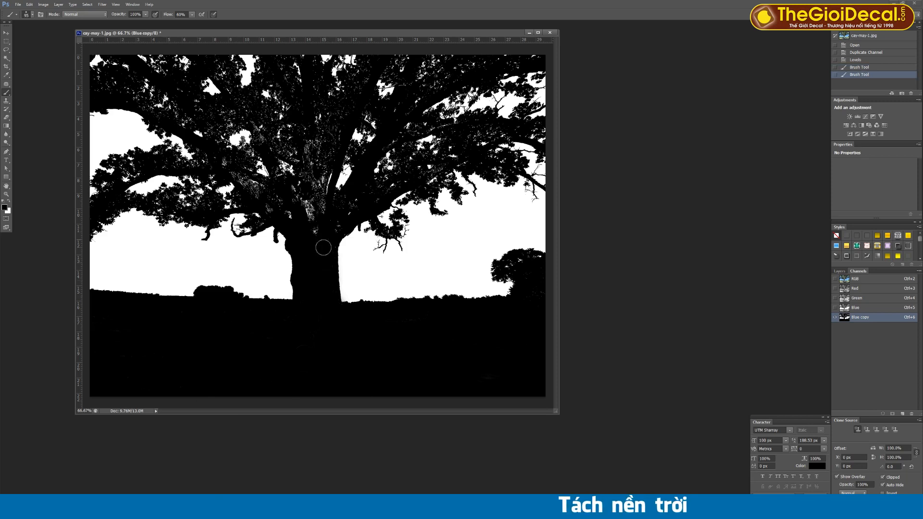
- Paint over the white specks inside the tree's trunk, main branches and inner canopy with black in the Blue copy channel
{"action": "mouse_move", "coordinate": [323, 246]}
{"action": "left_mouse_down"}
{"action": "mouse_move", "coordinate": [309, 180]}
{"action": "mouse_move", "coordinate": [316, 202]}
{"action": "mouse_move", "coordinate": [316, 184]}
{"action": "mouse_move", "coordinate": [316, 217]}
{"action": "mouse_move", "coordinate": [324, 236]}
{"action": "mouse_move", "coordinate": [334, 217]}
{"action": "mouse_move", "coordinate": [335, 232]}
{"action": "mouse_move", "coordinate": [313, 234]}
{"action": "mouse_move", "coordinate": [281, 206]}
{"action": "mouse_move", "coordinate": [277, 221]}
{"action": "mouse_move", "coordinate": [270, 211]}
{"action": "mouse_move", "coordinate": [300, 206]}
{"action": "mouse_move", "coordinate": [287, 189]}
{"action": "mouse_move", "coordinate": [307, 195]}
{"action": "mouse_move", "coordinate": [299, 124]}
{"action": "mouse_move", "coordinate": [326, 202]}
{"action": "left_mouse_up"}
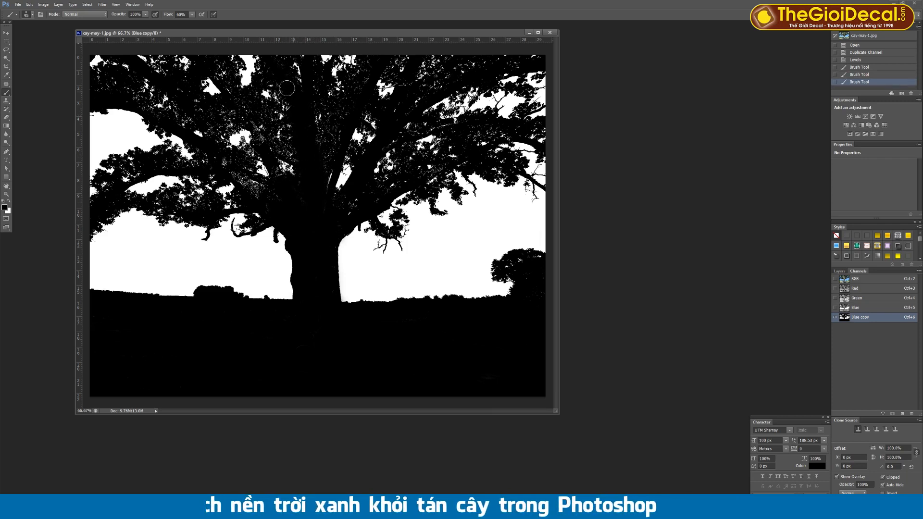
{"action": "left_click_drag", "start_coordinate": [294, 118], "coordinate": [283, 101]}
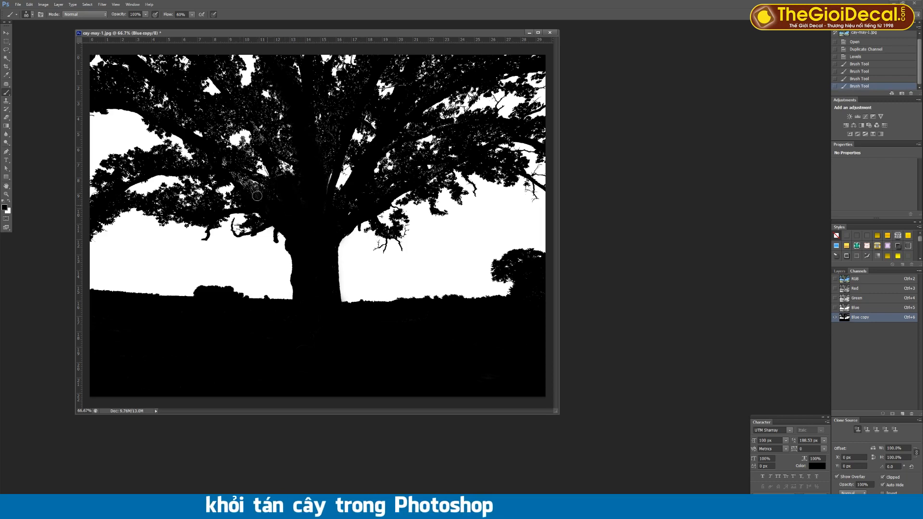
{"action": "left_click_drag", "start_coordinate": [246, 184], "coordinate": [258, 198]}
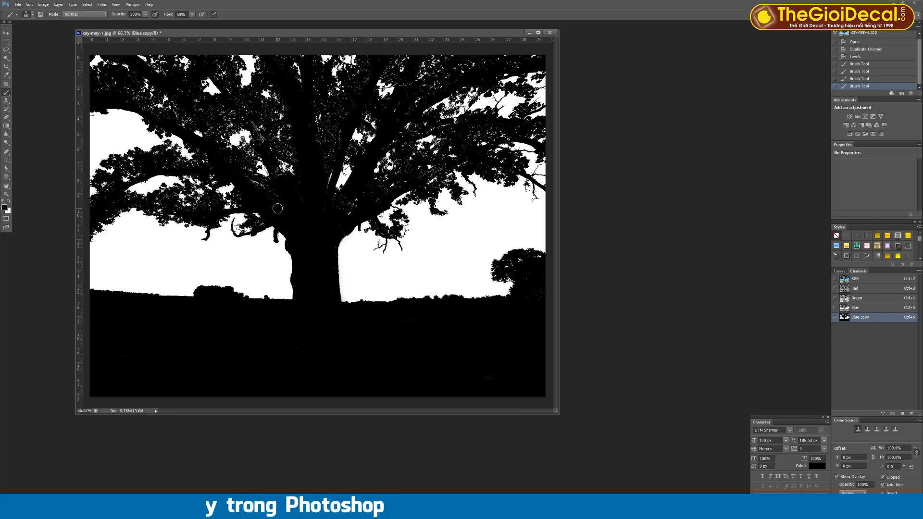
{"action": "left_click_drag", "start_coordinate": [278, 209], "coordinate": [257, 176]}
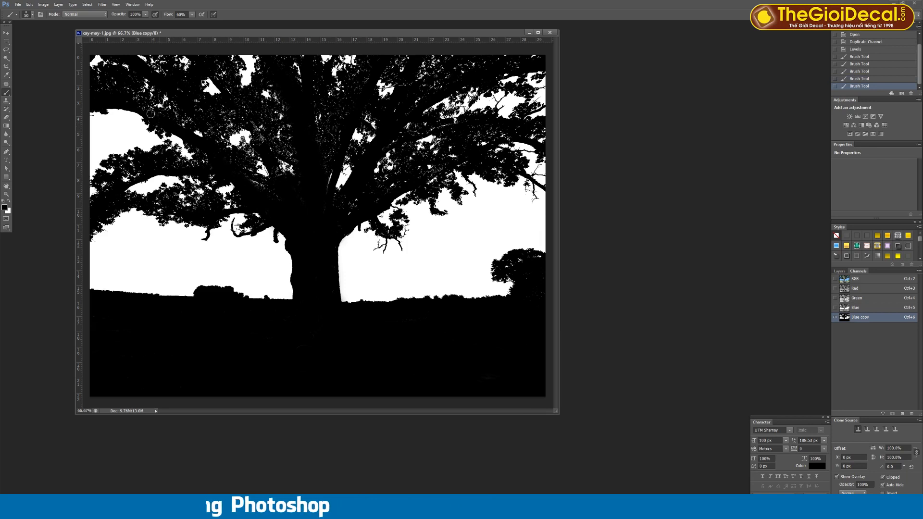
{"action": "left_click_drag", "start_coordinate": [169, 126], "coordinate": [179, 130]}
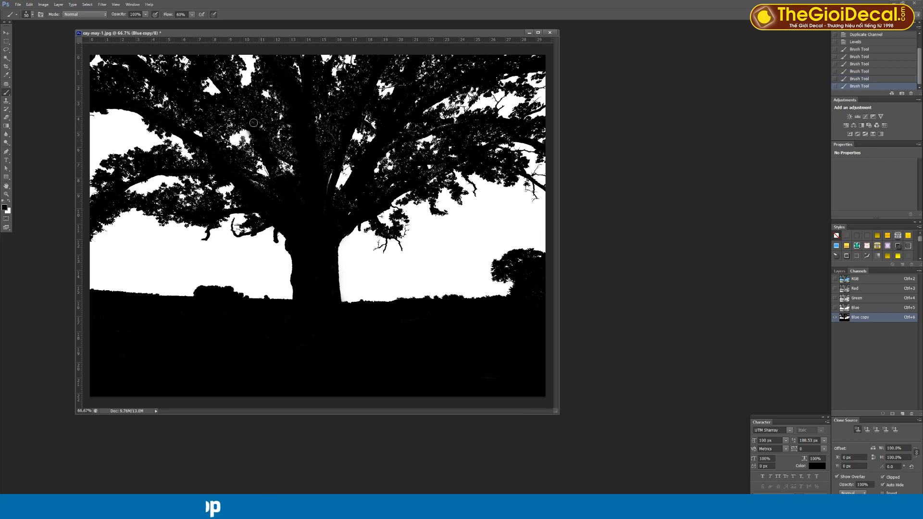
{"action": "left_click_drag", "start_coordinate": [236, 99], "coordinate": [249, 143]}
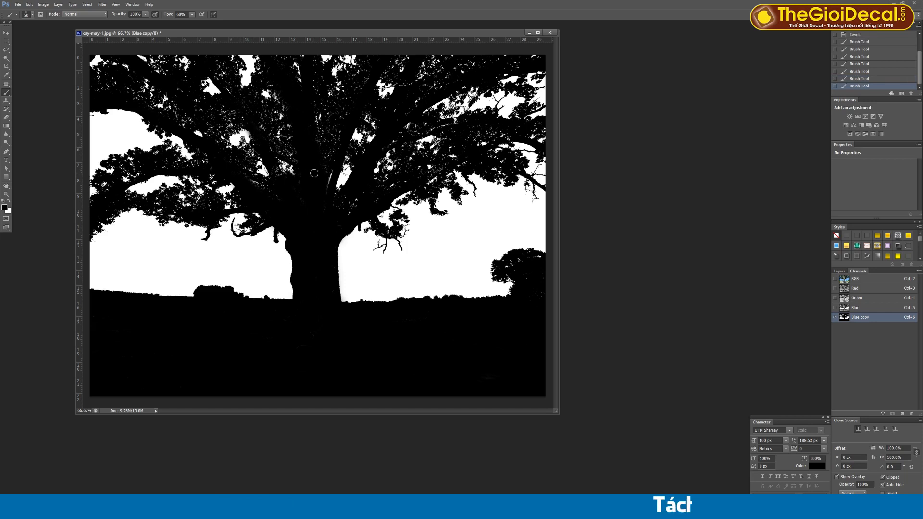
{"action": "left_click", "coordinate": [223, 156]}
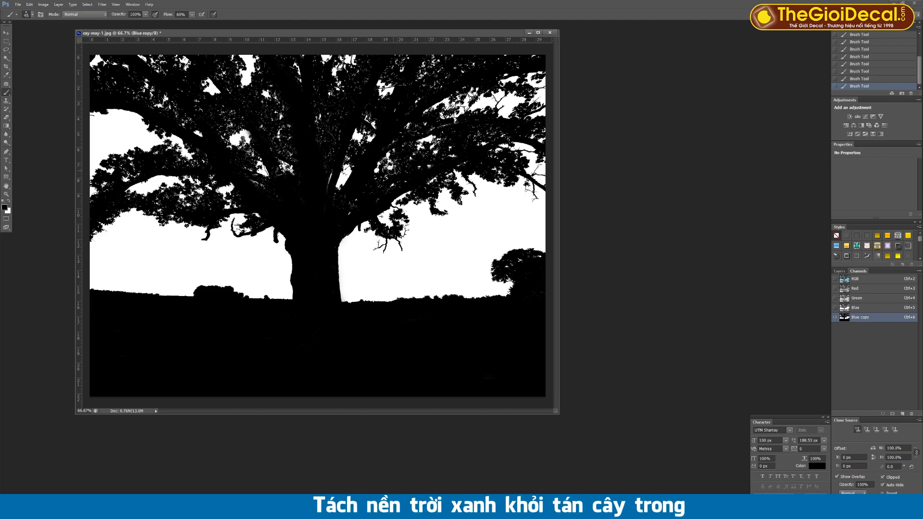
- Load the Blue copy channel as a selection and add an inverted layer mask to the photo layer to hide the sky
{"action": "left_click", "coordinate": [884, 414]}
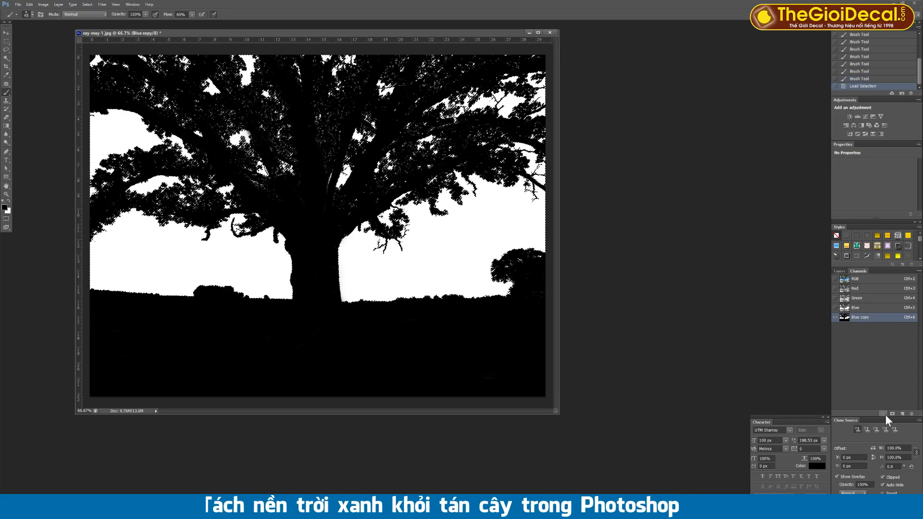
{"action": "left_click", "coordinate": [855, 278]}
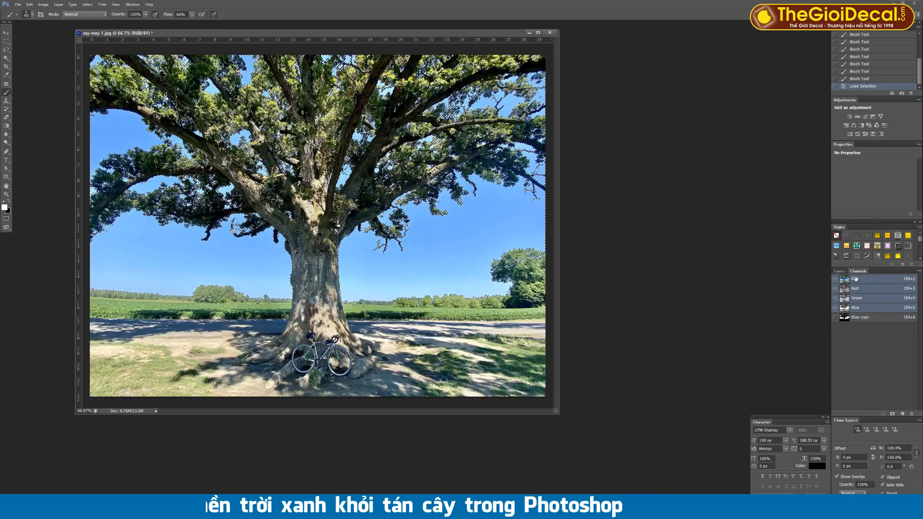
{"action": "left_click", "coordinate": [839, 271]}
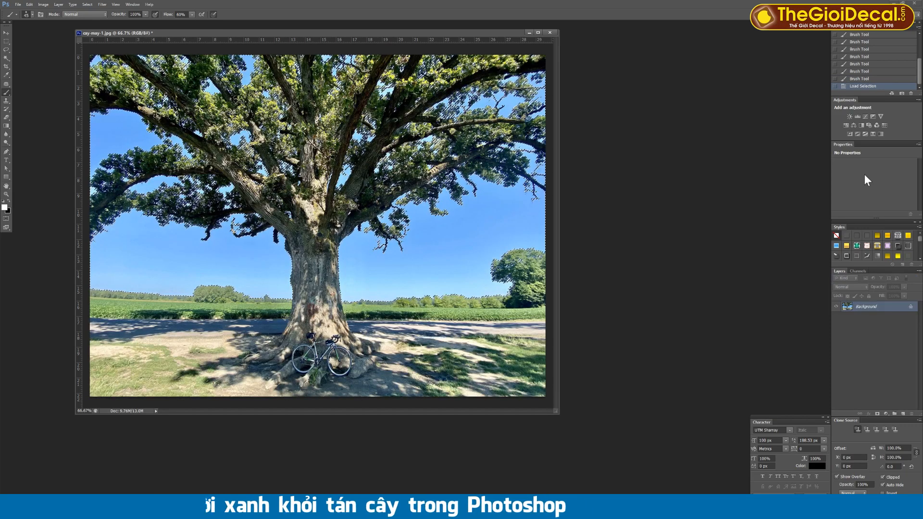
{"action": "left_click", "coordinate": [878, 413]}
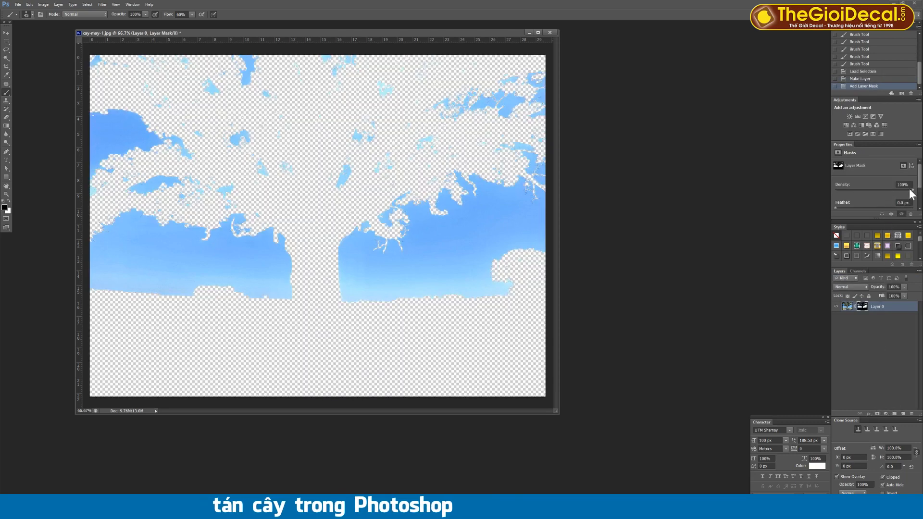
{"action": "left_click_drag", "start_coordinate": [921, 191], "coordinate": [921, 211]}
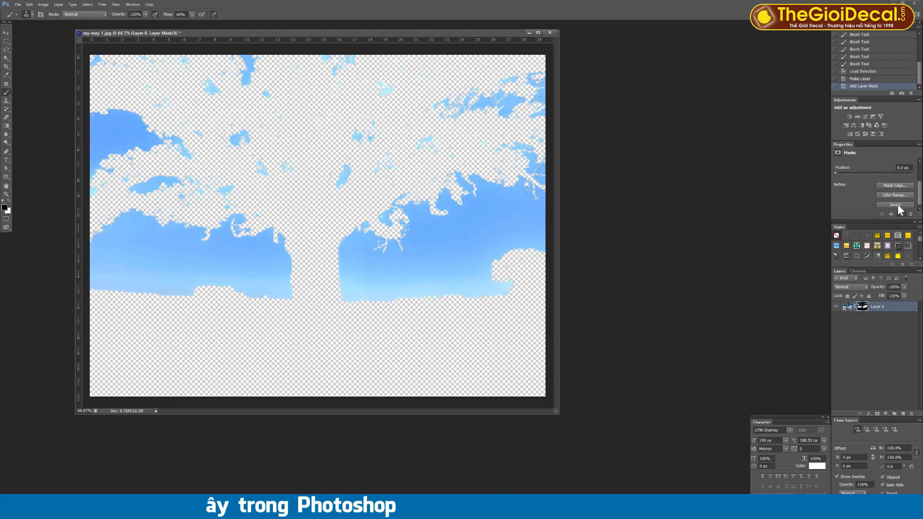
{"action": "left_click", "coordinate": [897, 204]}
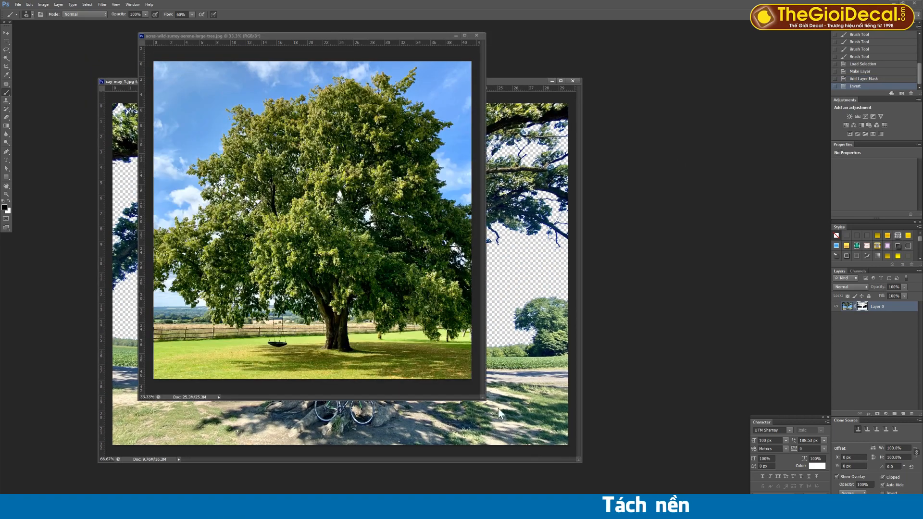
- Enlarge the window of the second tree photo and duplicate its Blue channel
{"action": "left_click_drag", "start_coordinate": [507, 422], "coordinate": [512, 425]}
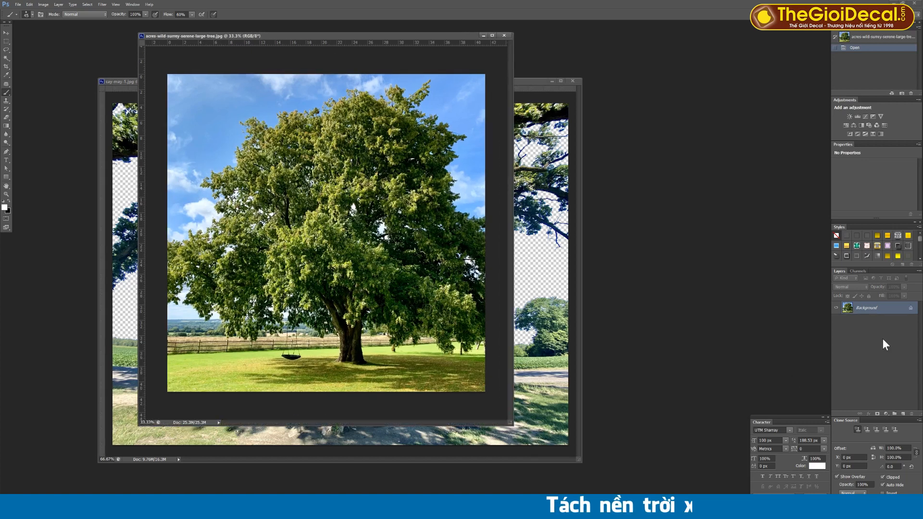
{"action": "left_click", "coordinate": [859, 271]}
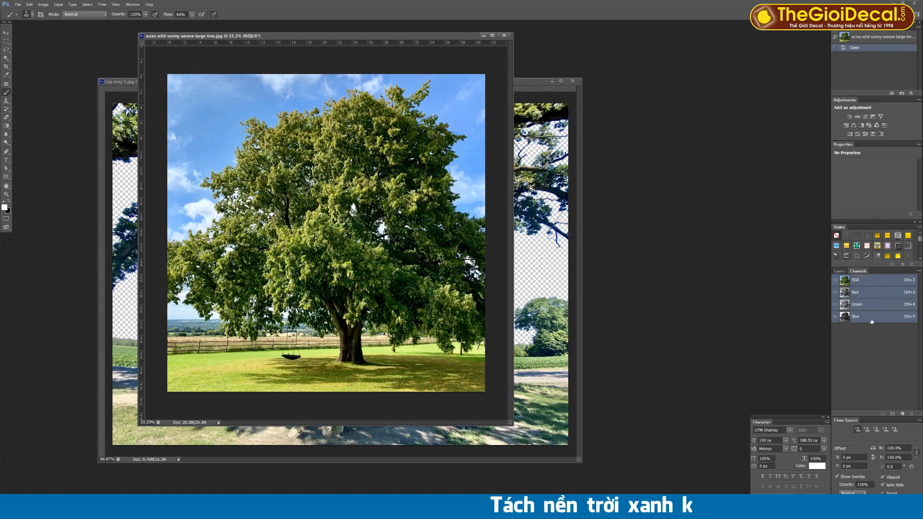
{"action": "left_click", "coordinate": [876, 316]}
{"action": "left_click_drag", "start_coordinate": [884, 332], "coordinate": [902, 415]}
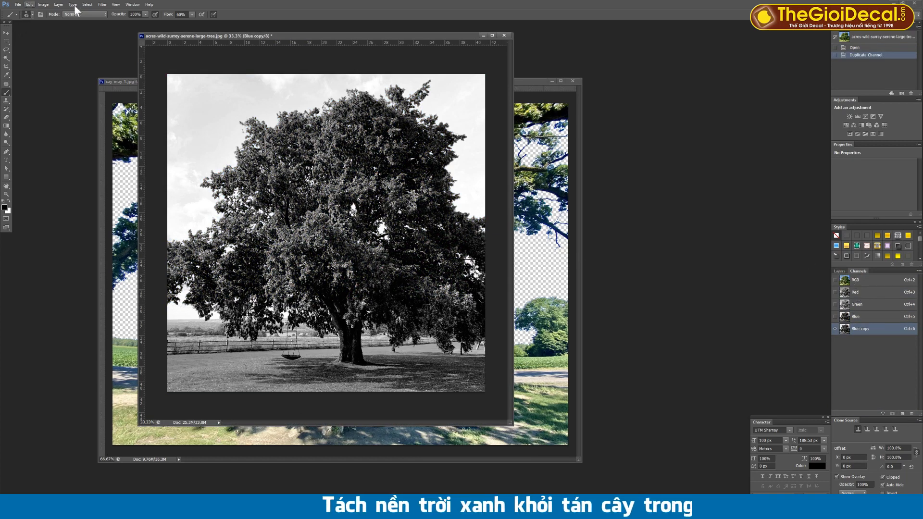
- Apply Levels to the second photo's Blue copy channel, raising the black input level to about 193 to isolate the tree from the sky
{"action": "left_click", "coordinate": [44, 4]}
{"action": "mouse_move", "coordinate": [46, 30]}
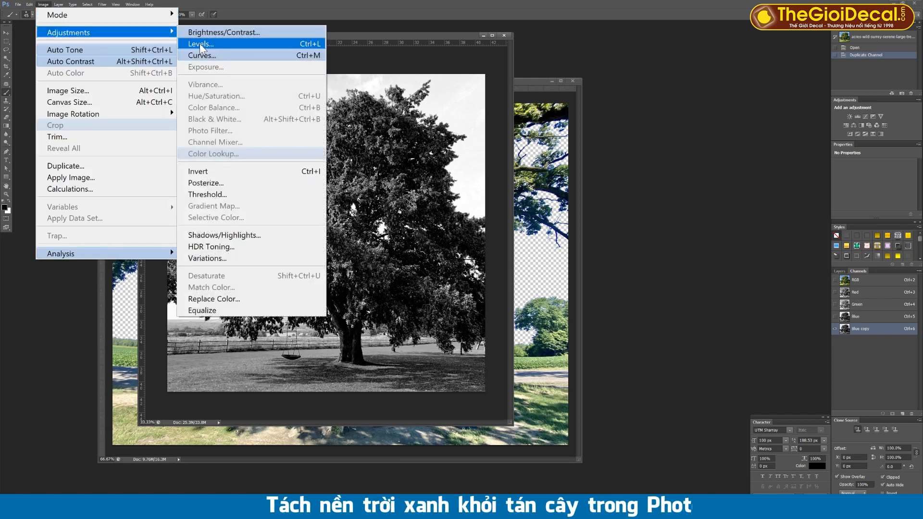
{"action": "left_click", "coordinate": [200, 44]}
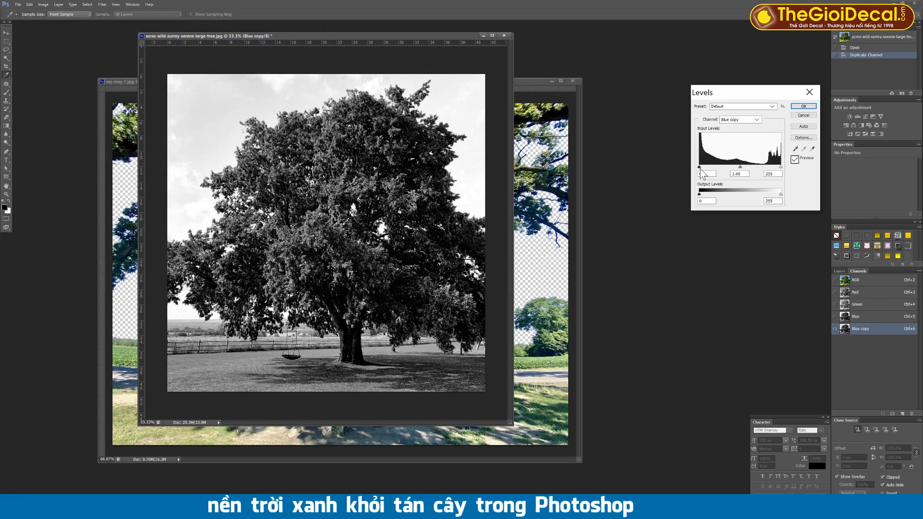
{"action": "left_click_drag", "start_coordinate": [700, 168], "coordinate": [762, 169]}
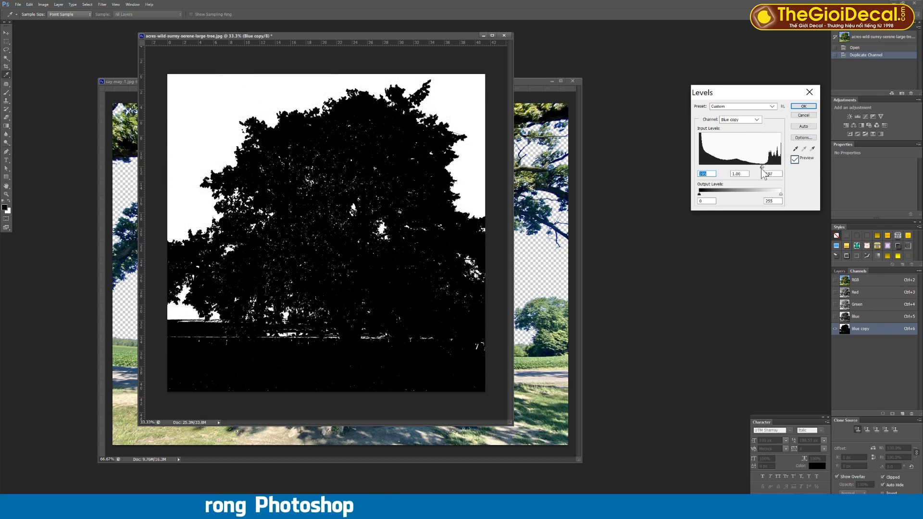
{"action": "left_click", "coordinate": [761, 168]}
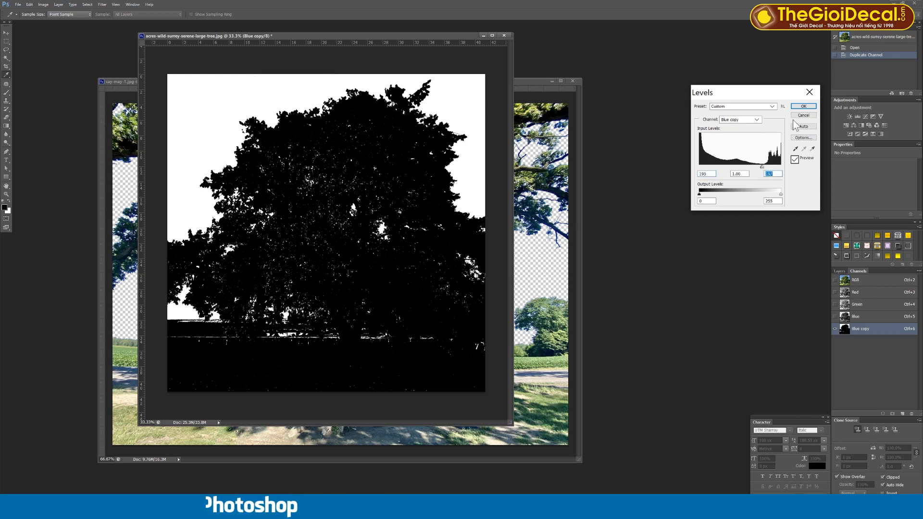
{"action": "left_click", "coordinate": [800, 107]}
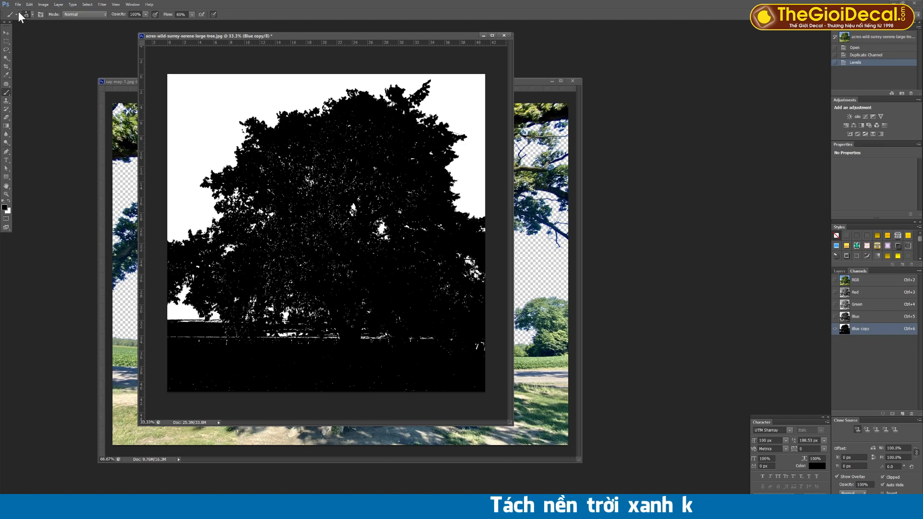
- Enlarge the soft brush to about 147 px and paint the white horizon and ground specks black in the second photo's Blue copy channel
{"action": "left_click", "coordinate": [31, 15]}
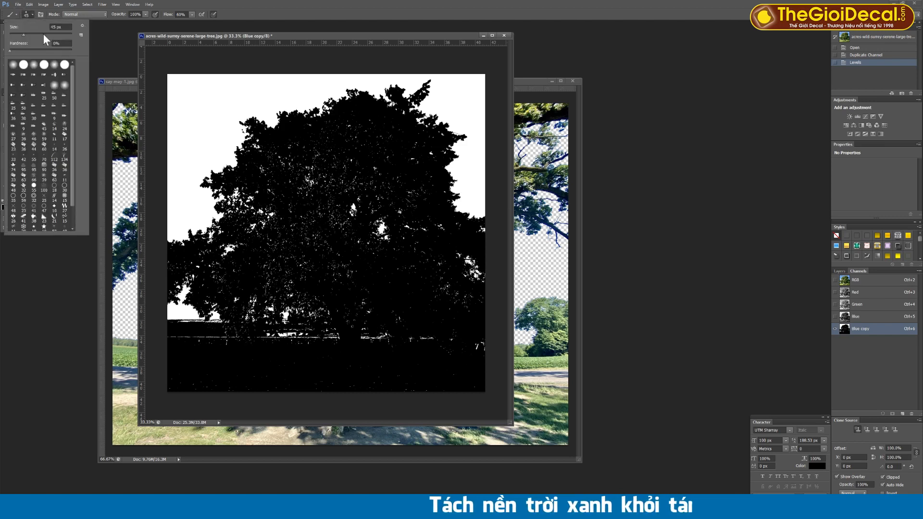
{"action": "left_click", "coordinate": [37, 34]}
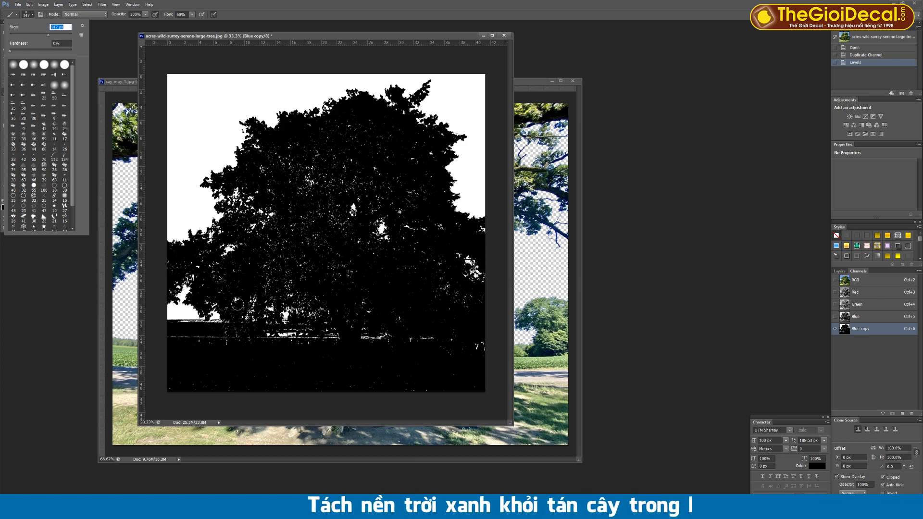
{"action": "key", "text": "Return"}
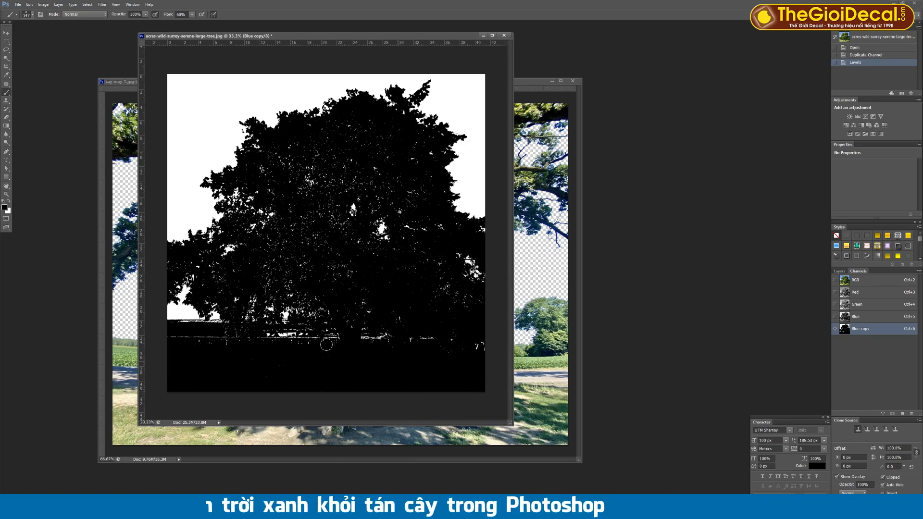
{"action": "mouse_move", "coordinate": [327, 345]}
{"action": "left_mouse_down"}
{"action": "mouse_move", "coordinate": [415, 336]}
{"action": "mouse_move", "coordinate": [382, 345]}
{"action": "mouse_move", "coordinate": [394, 355]}
{"action": "mouse_move", "coordinate": [469, 355]}
{"action": "mouse_move", "coordinate": [513, 340]}
{"action": "mouse_move", "coordinate": [467, 358]}
{"action": "mouse_move", "coordinate": [476, 344]}
{"action": "mouse_move", "coordinate": [339, 350]}
{"action": "mouse_move", "coordinate": [383, 343]}
{"action": "mouse_move", "coordinate": [265, 339]}
{"action": "left_mouse_up"}
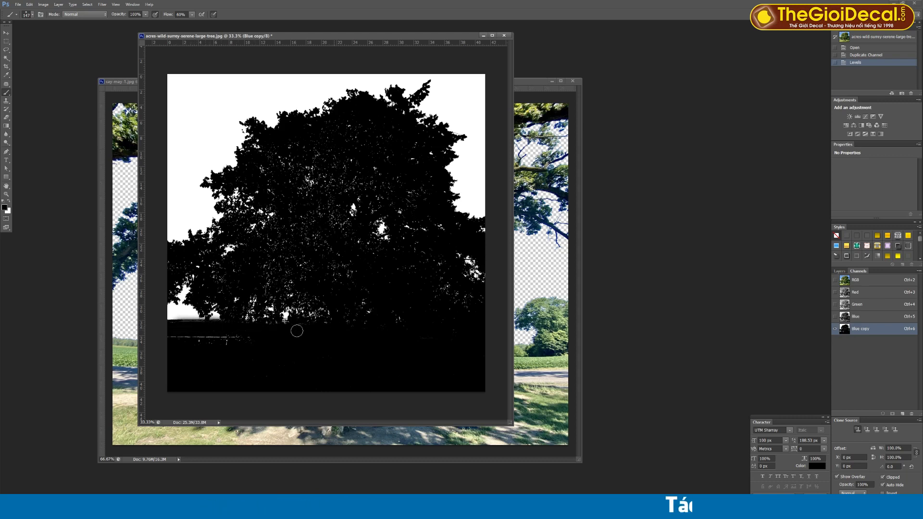
{"action": "mouse_move", "coordinate": [452, 331]}
{"action": "left_mouse_down"}
{"action": "mouse_move", "coordinate": [238, 332]}
{"action": "mouse_move", "coordinate": [273, 336]}
{"action": "mouse_move", "coordinate": [188, 342]}
{"action": "left_mouse_up"}
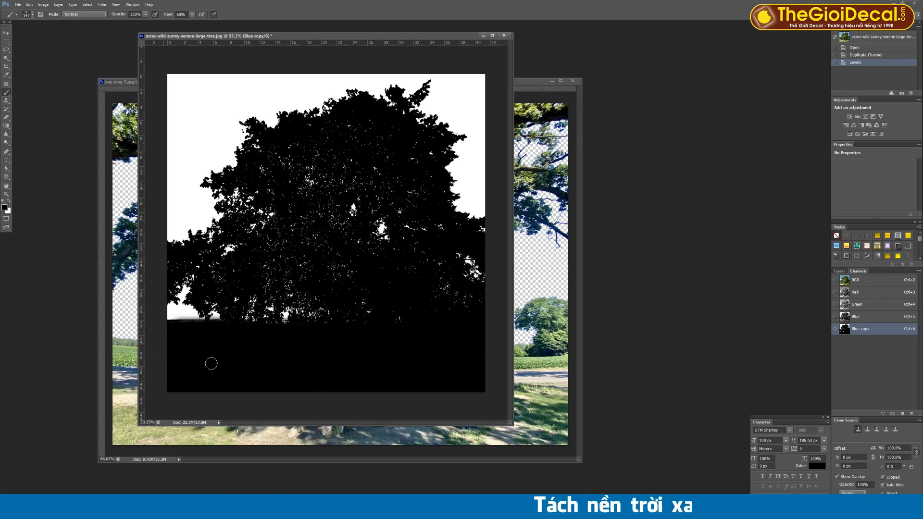
{"action": "left_click", "coordinate": [474, 342]}
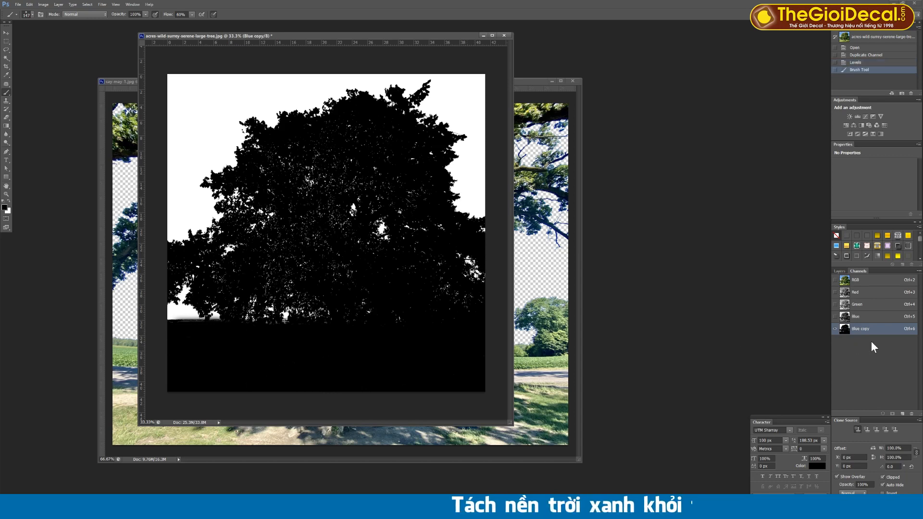
- Load the second photo's Blue copy channel as a selection and add an inverted layer mask to the photo layer to hide the sky
{"action": "left_click", "coordinate": [883, 414]}
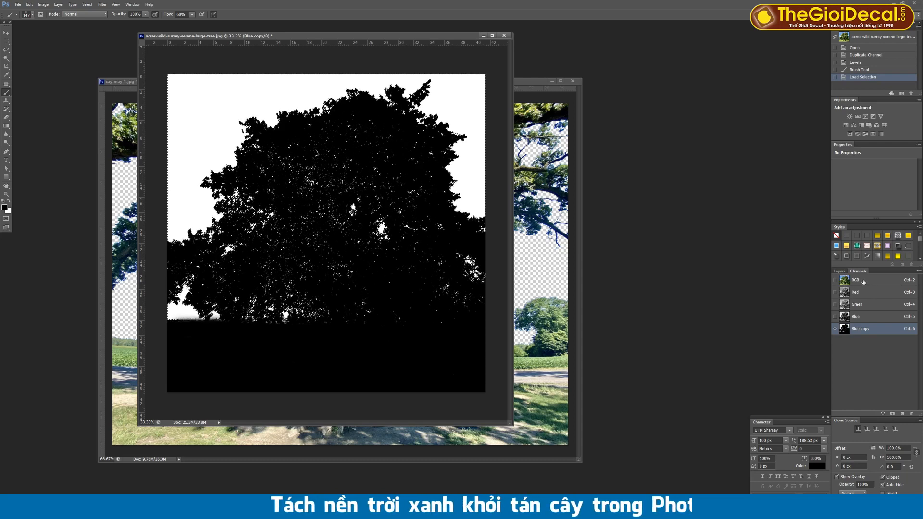
{"action": "left_click", "coordinate": [847, 279]}
{"action": "left_click", "coordinate": [841, 271]}
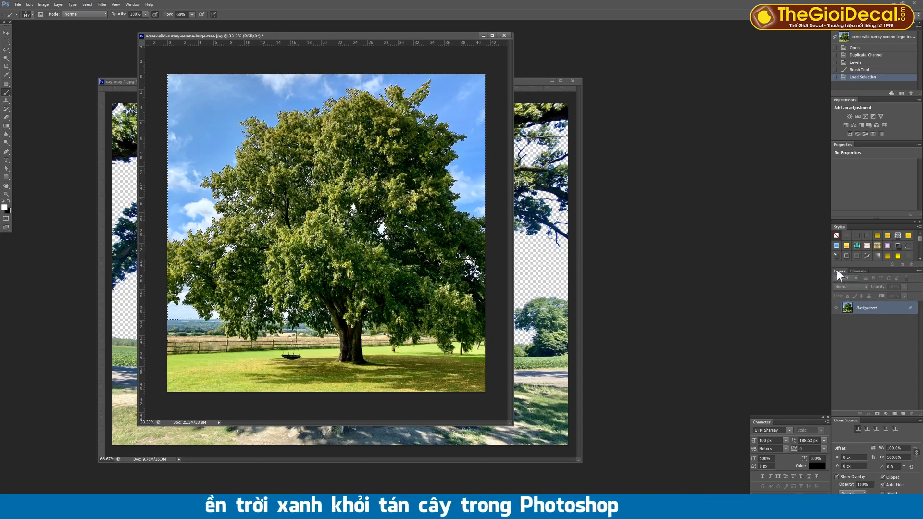
{"action": "left_click", "coordinate": [877, 414]}
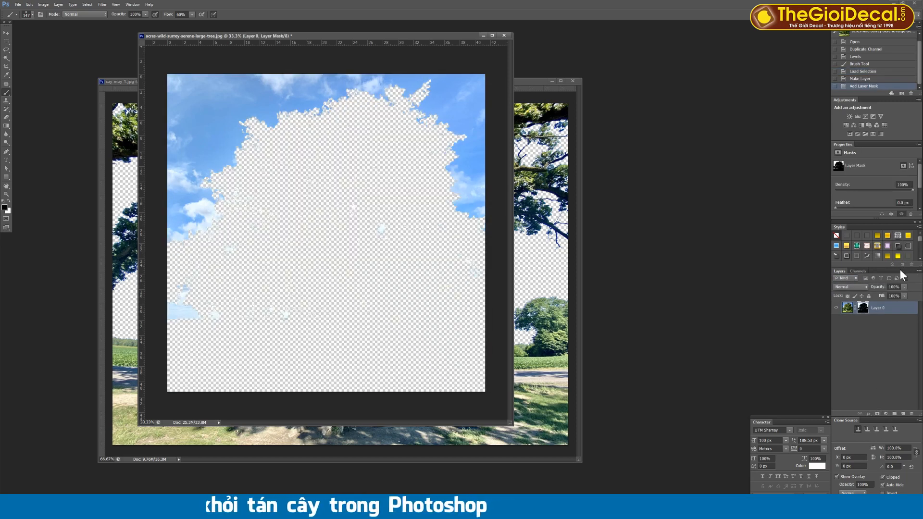
{"action": "left_click_drag", "start_coordinate": [921, 193], "coordinate": [922, 209]}
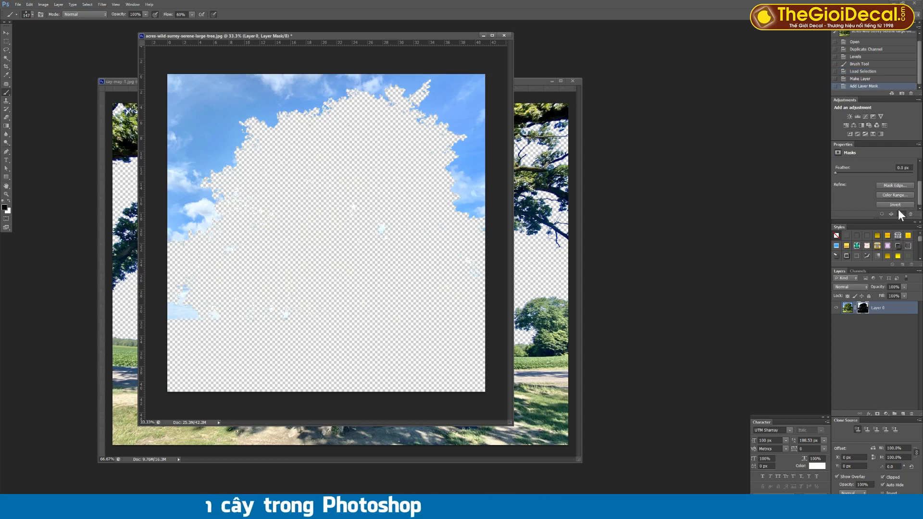
{"action": "left_click", "coordinate": [898, 204]}
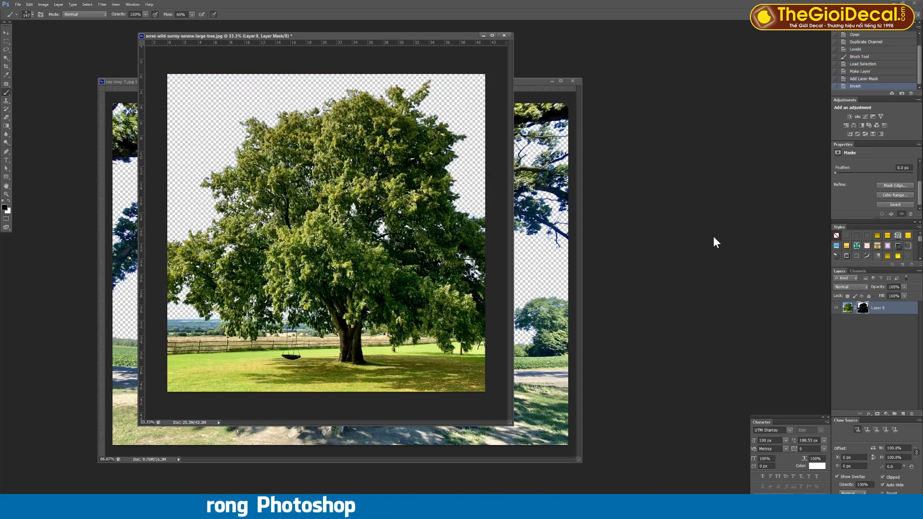